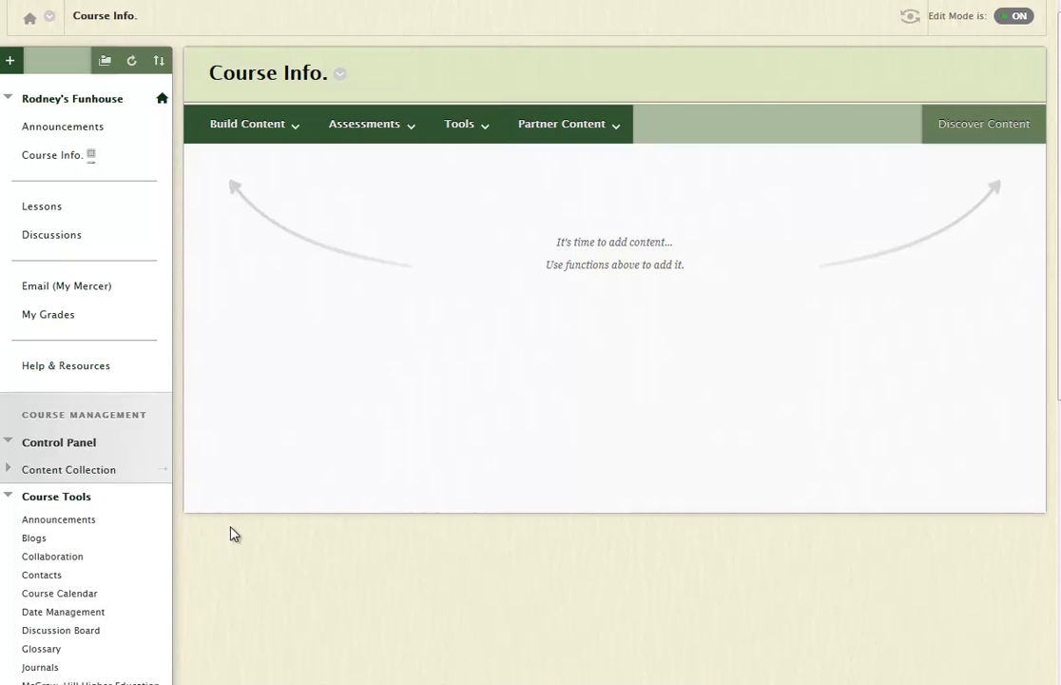
# - Create a new chat collaboration session named "My Class Chat" for the Course Info area
pyautogui.click(473, 129)
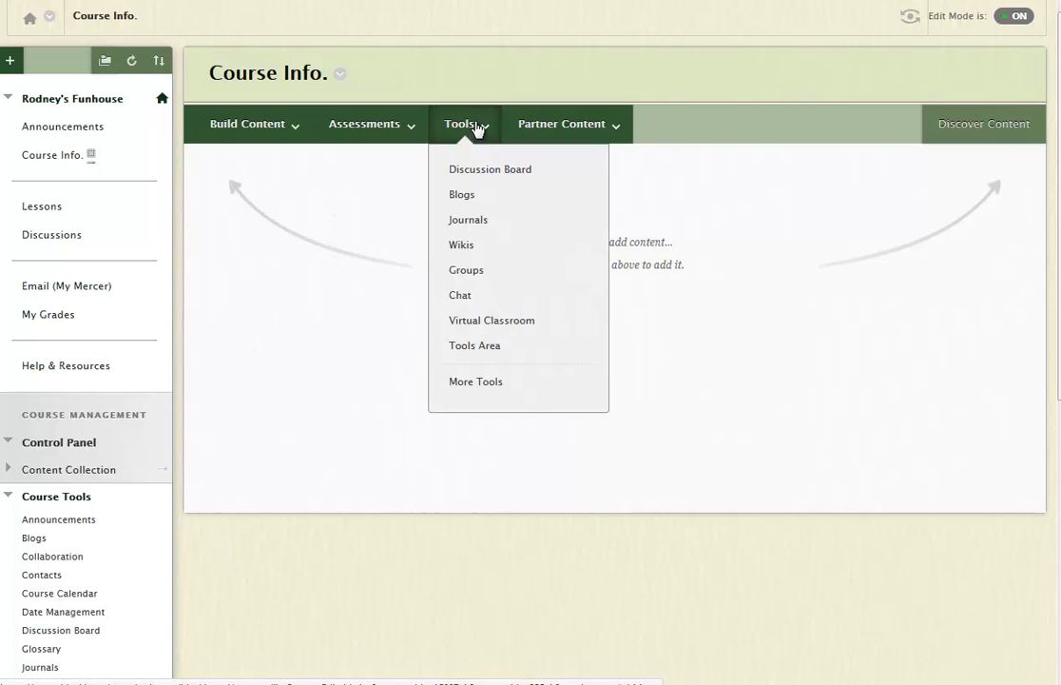
pyautogui.click(486, 298)
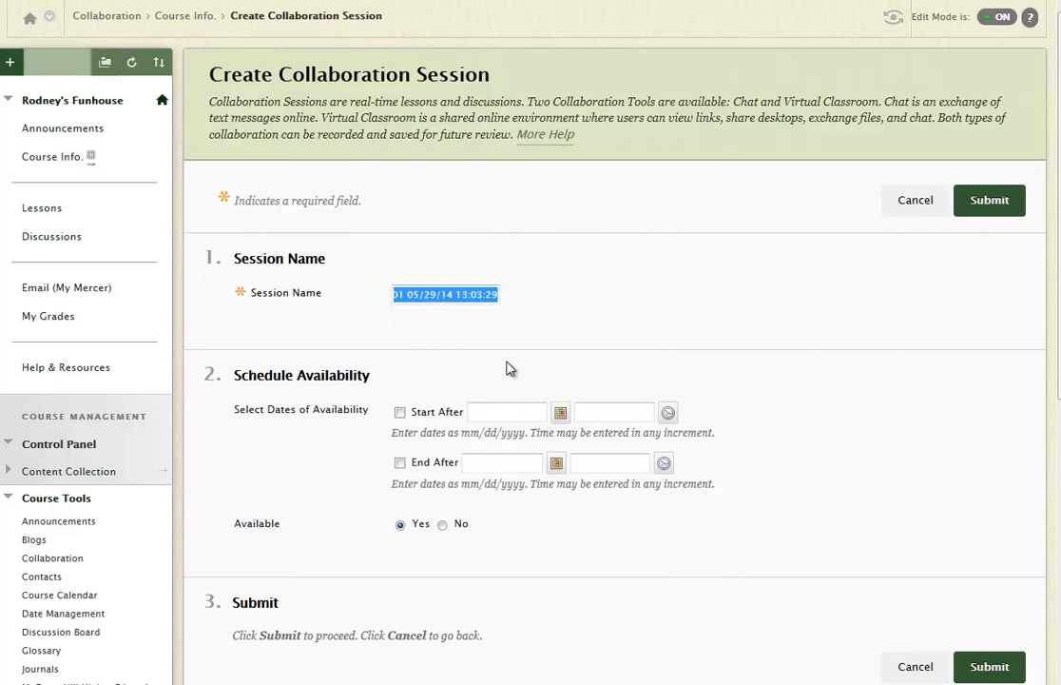
pyautogui.write('Cha')
pyautogui.press('BackSpace')
pyautogui.press('BackSpace')
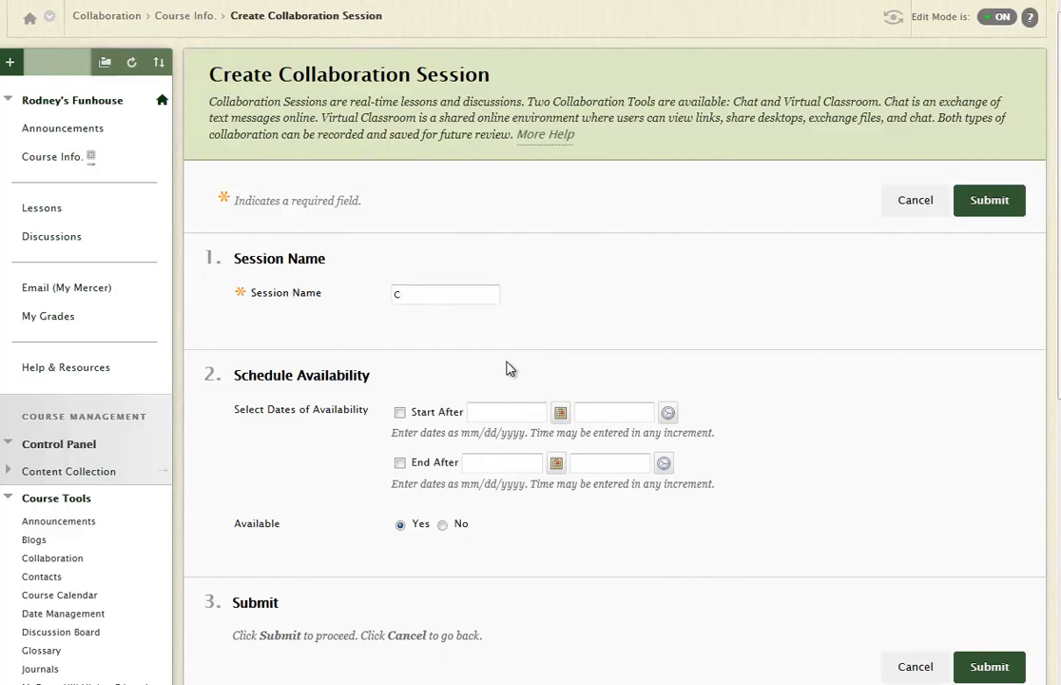
pyautogui.press('Down')
pyautogui.press('Down')
pyautogui.press('Down')
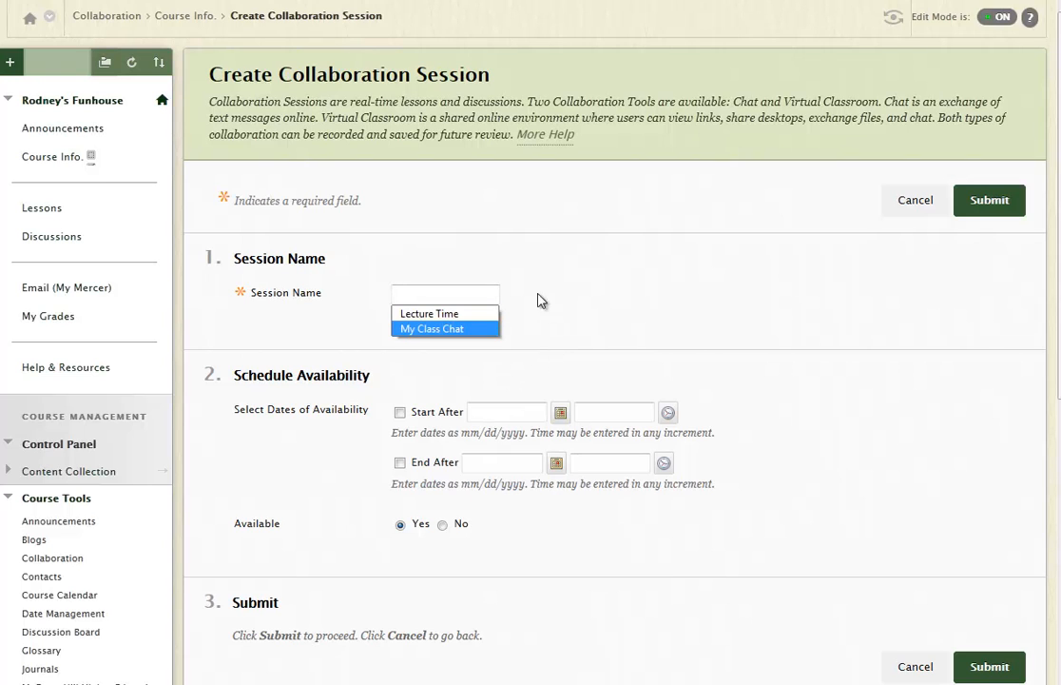
pyautogui.click(442, 330)
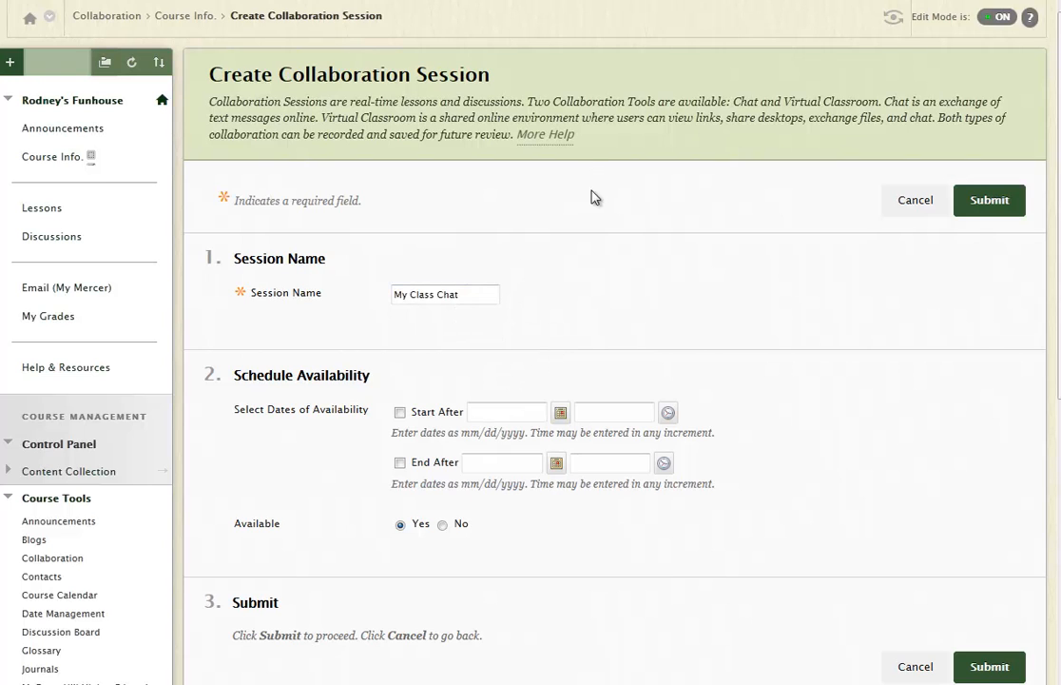
pyautogui.scroll(-1, 658, 477)
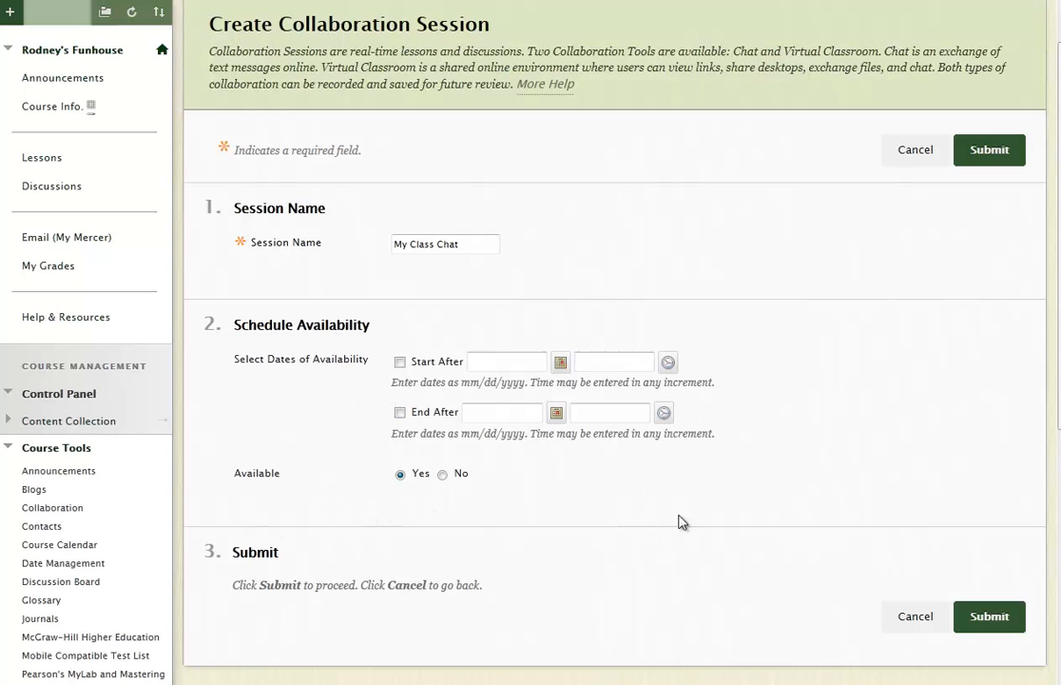
pyautogui.click(990, 617)
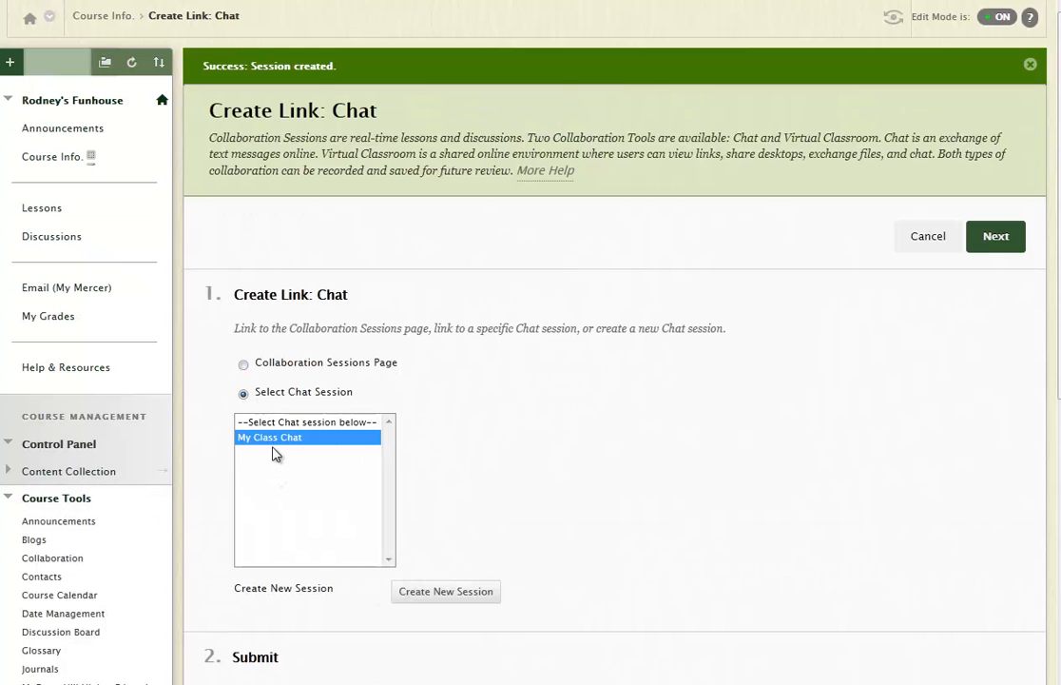
# - Add a link to the My Class Chat session with the text "Live class chats are held every Thursday evening from 6:00pm til 8:00pm."
pyautogui.click(1015, 248)
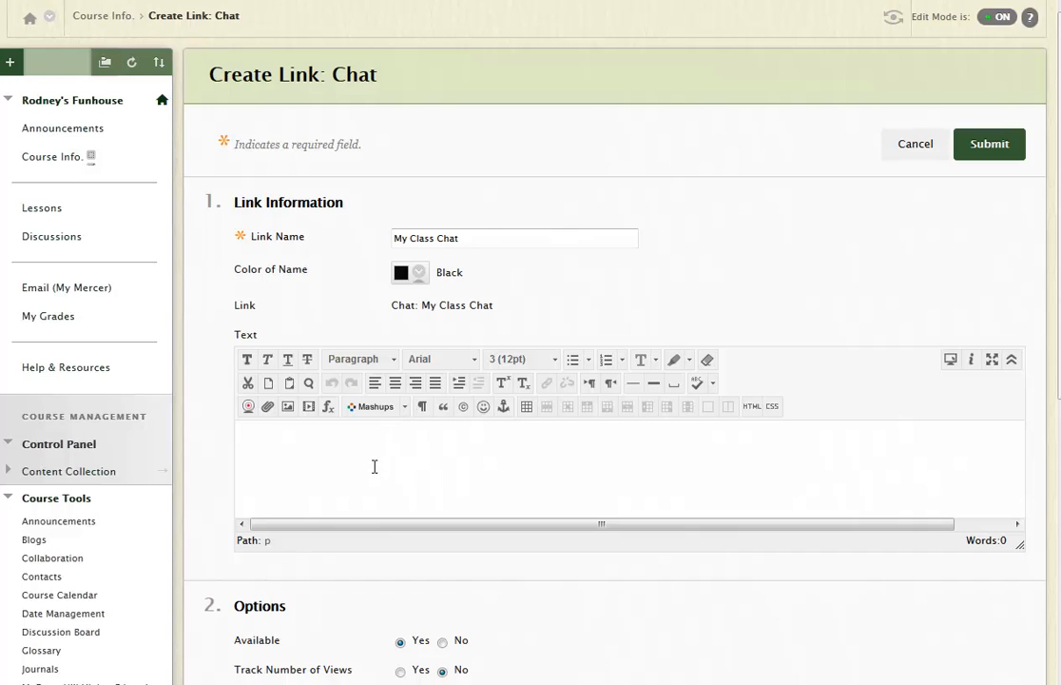
pyautogui.click(616, 512)
pyautogui.write('Live class chats are held every Thursday evening from 6:00pm til 8:00pm.')
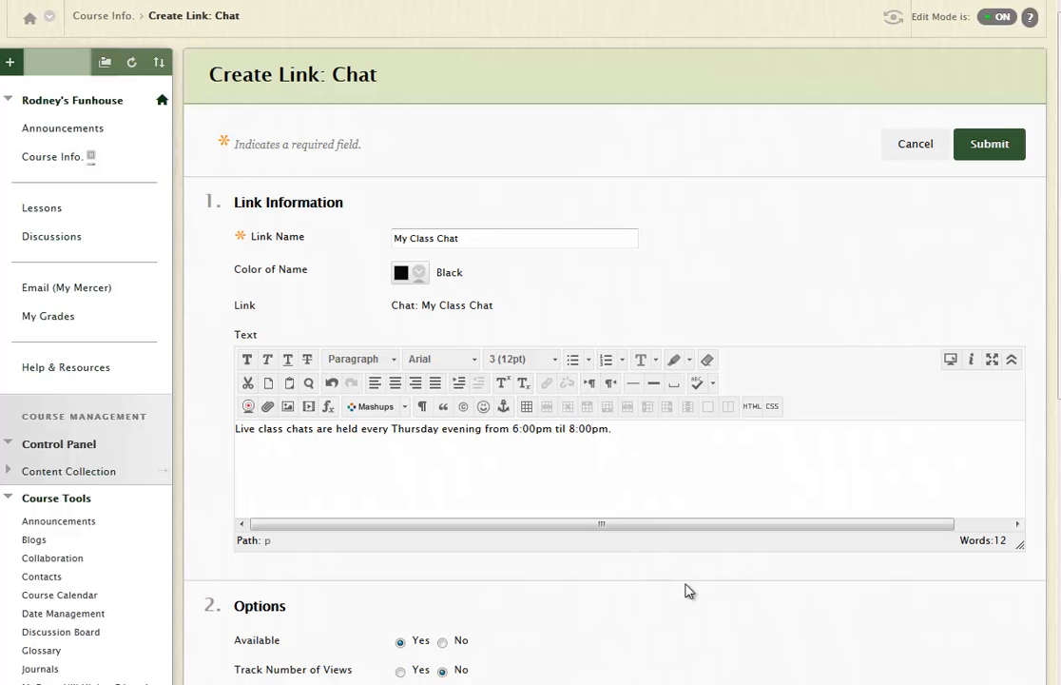
pyautogui.scroll(-5, 716, 620)
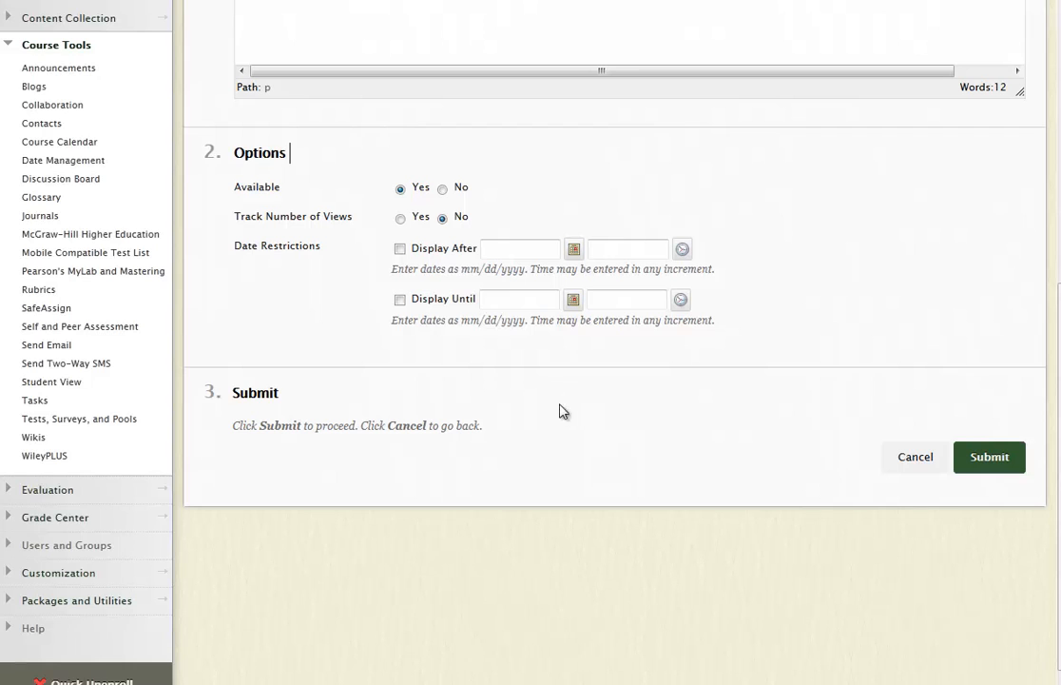
pyautogui.click(985, 457)
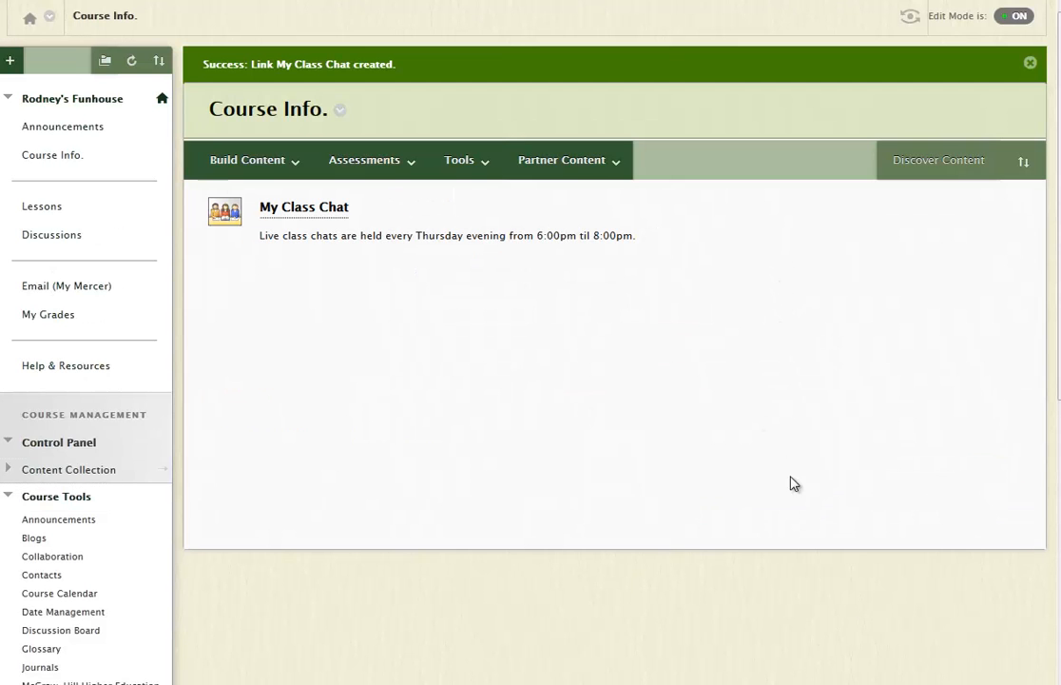
# - Launch the My Class Chat session to view its chat window, and close it to return to the Course Info page
pyautogui.click(300, 215)
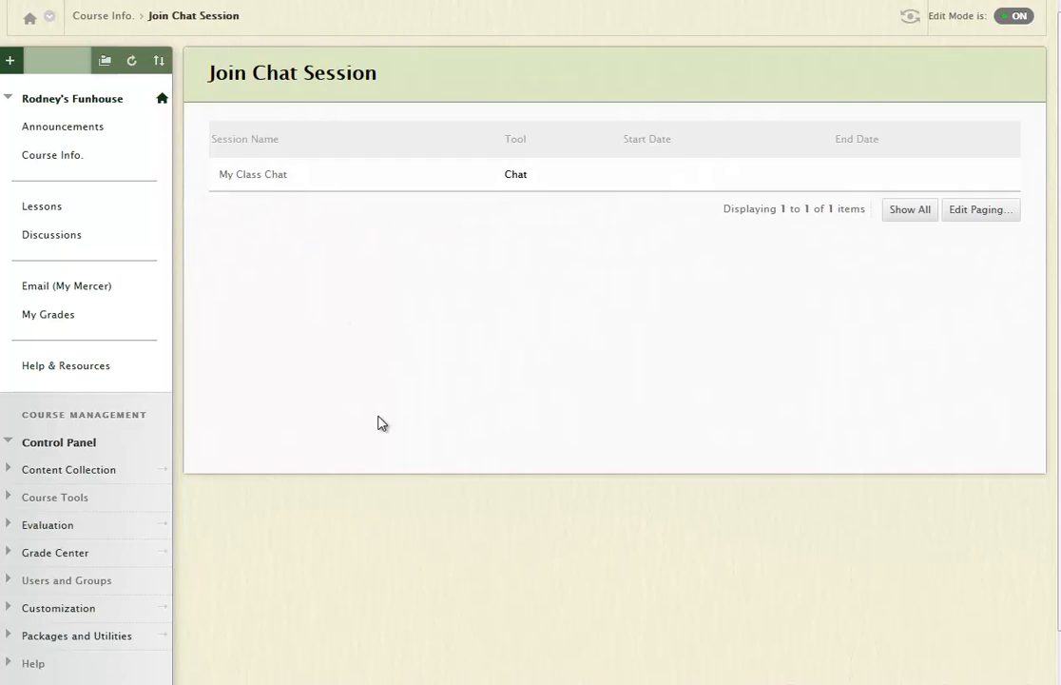
pyautogui.click(254, 185)
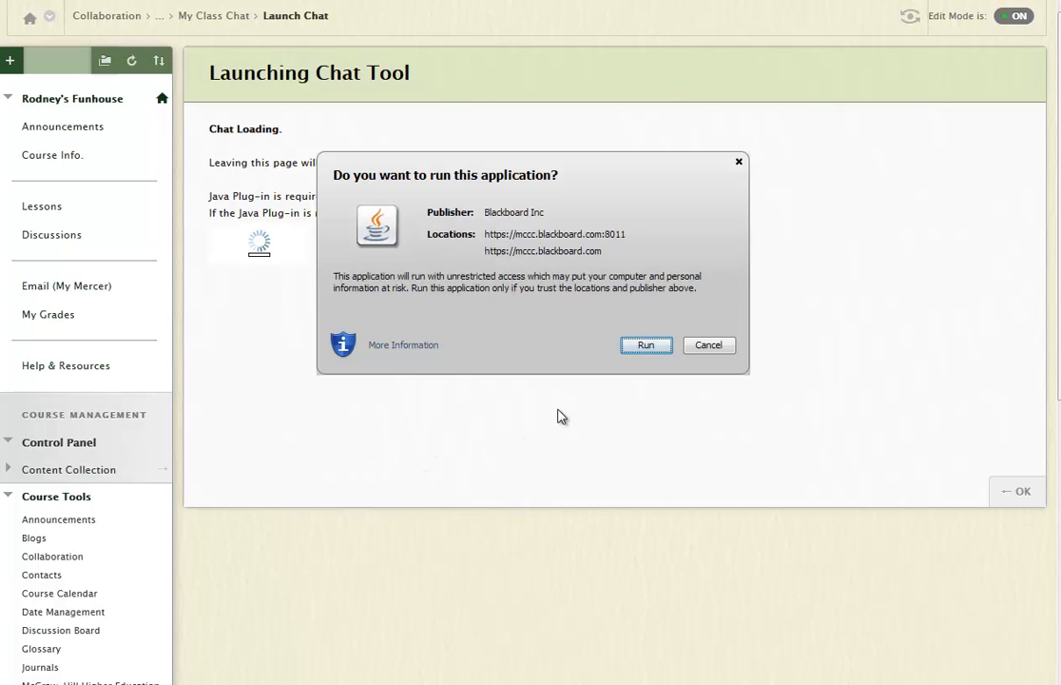
pyautogui.click(646, 345)
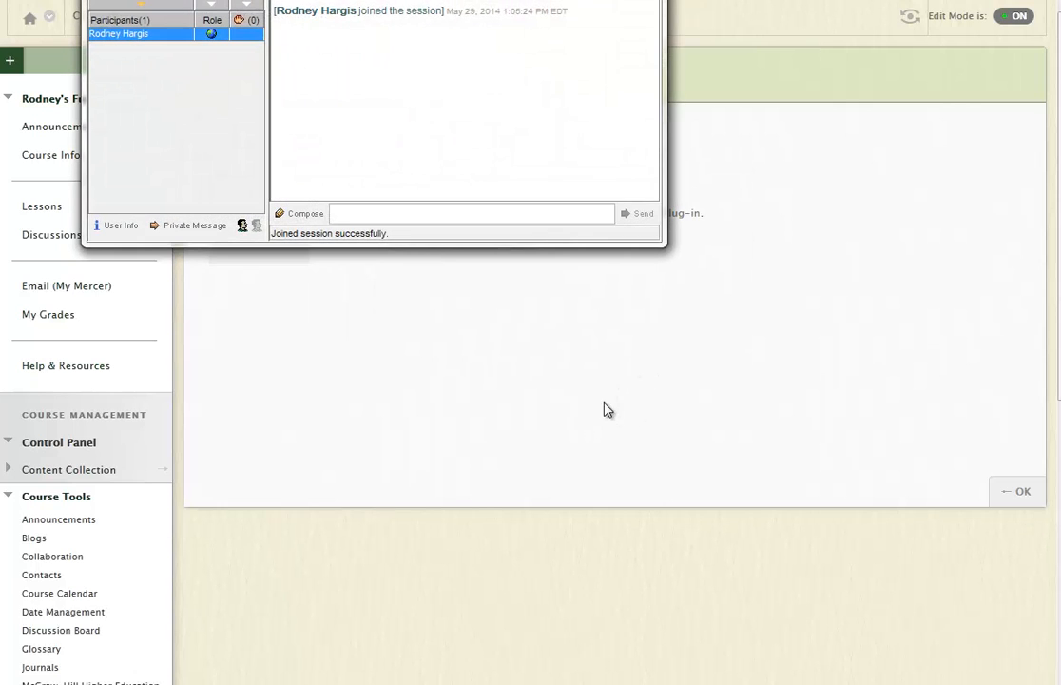
pyautogui.moveTo(452, 1); pyautogui.dragTo(521, 109)
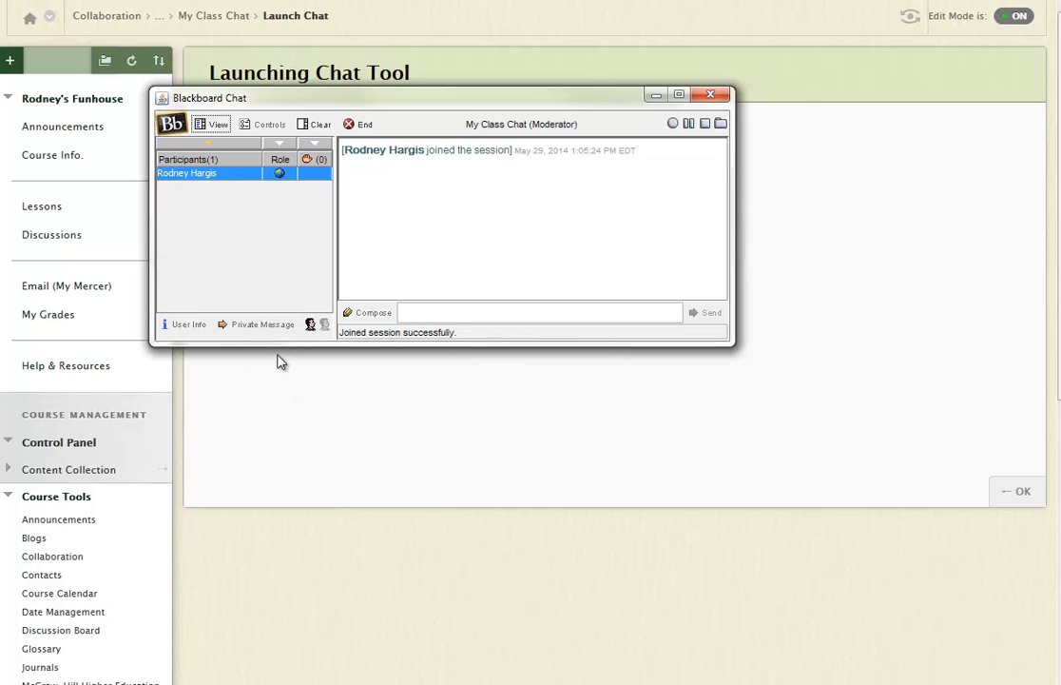
pyautogui.click(713, 95)
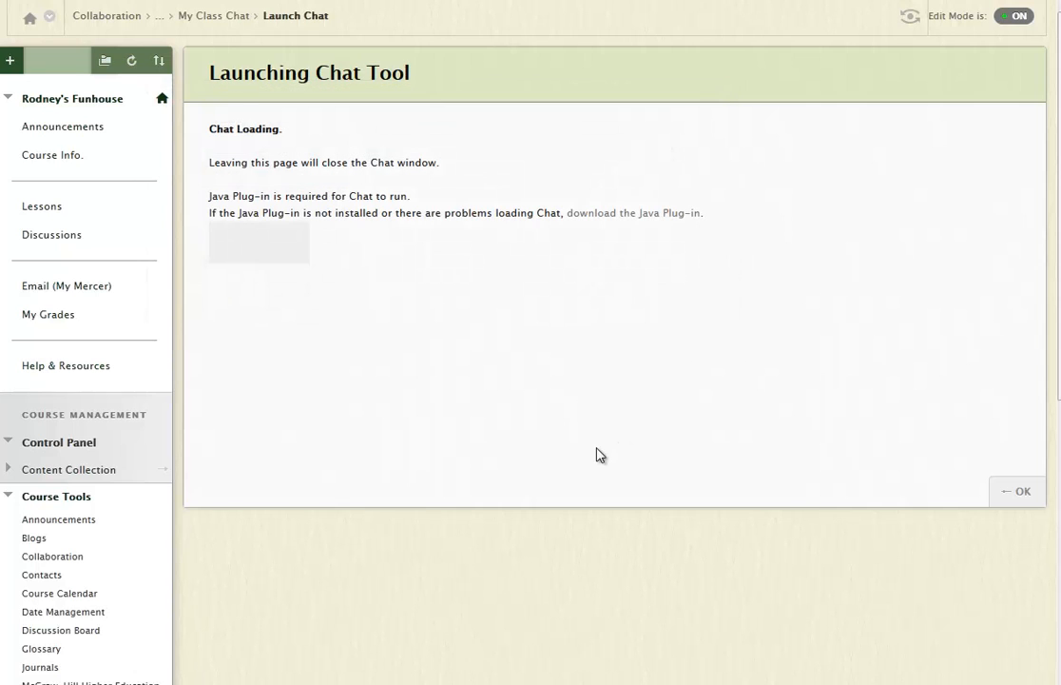
pyautogui.click(1017, 492)
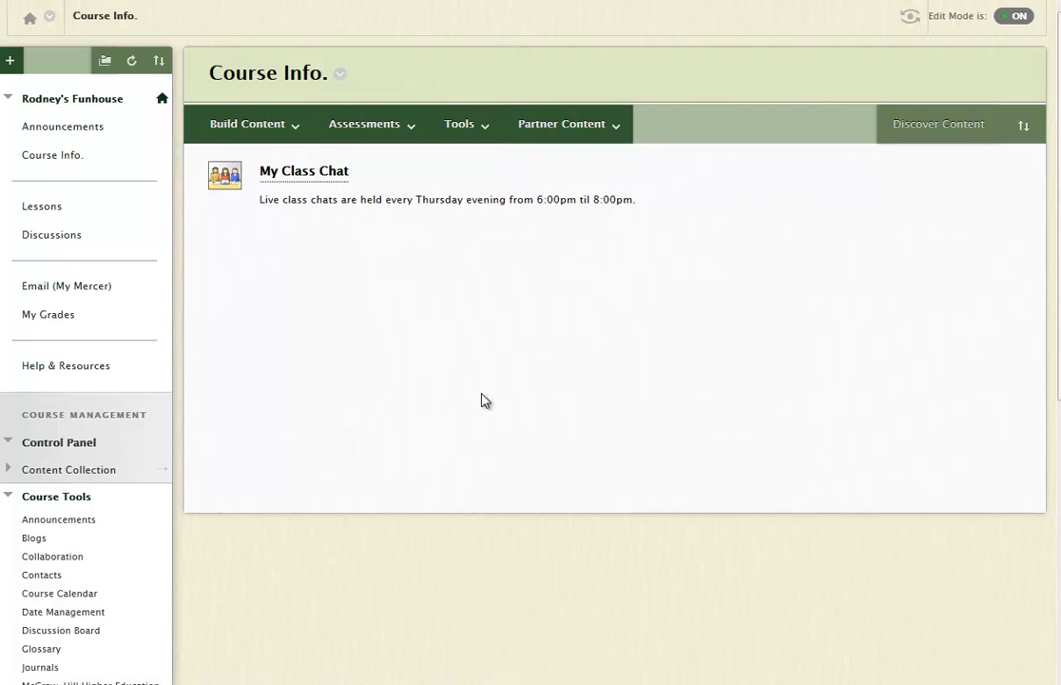
# - Create a new Virtual Classroom collaboration session named "Lecture Time" for the Course Info area
pyautogui.moveTo(476, 121)
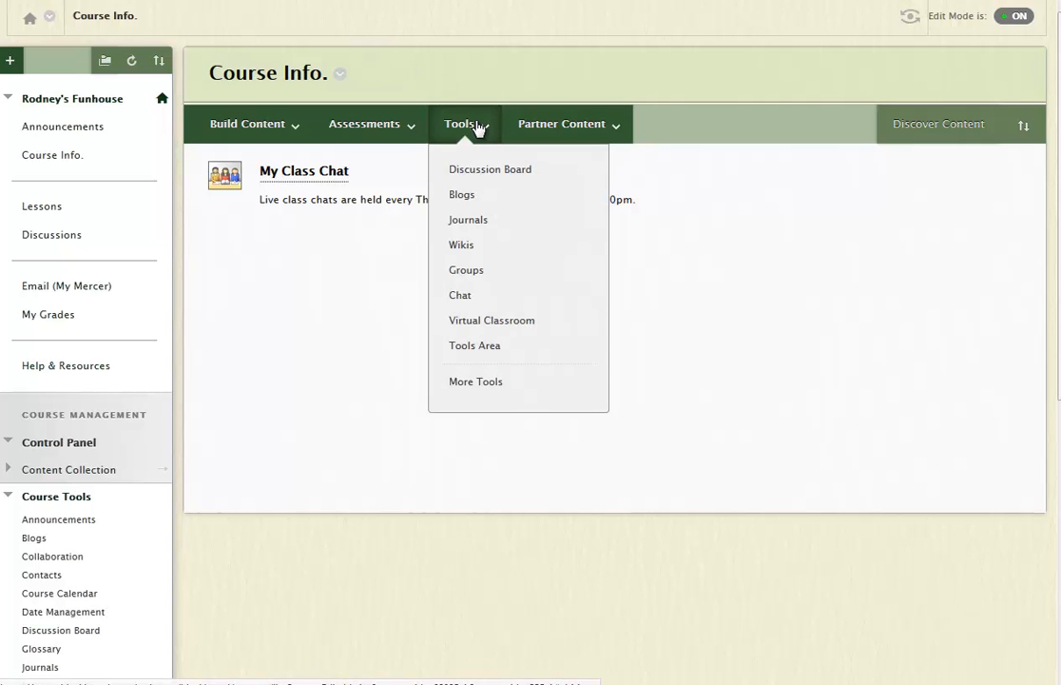
pyautogui.click(473, 323)
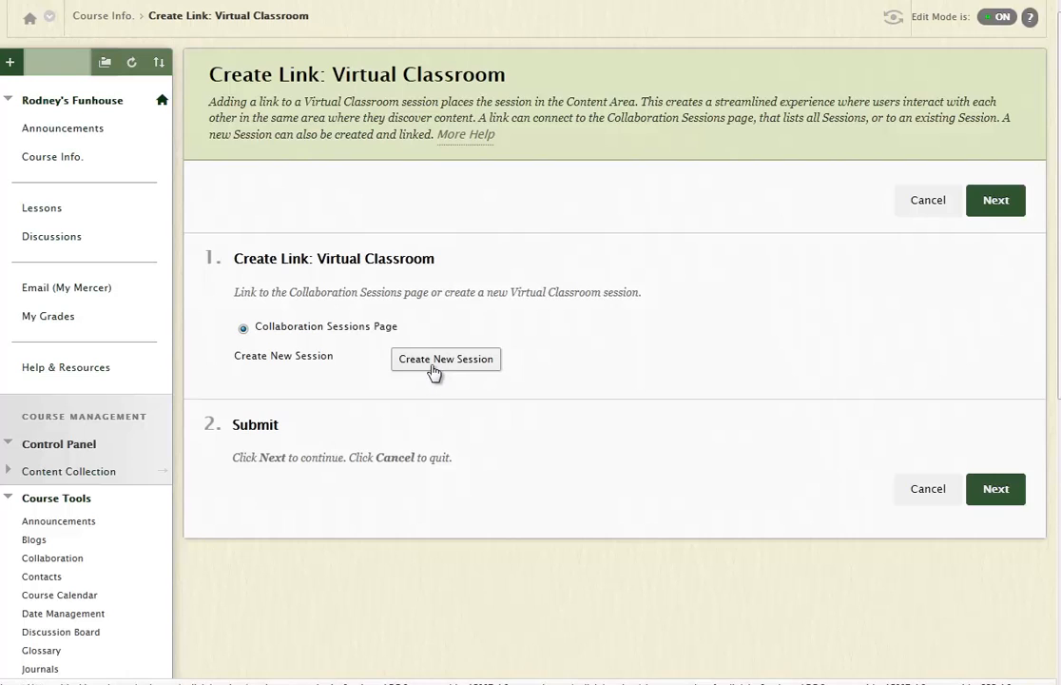
pyautogui.click(445, 359)
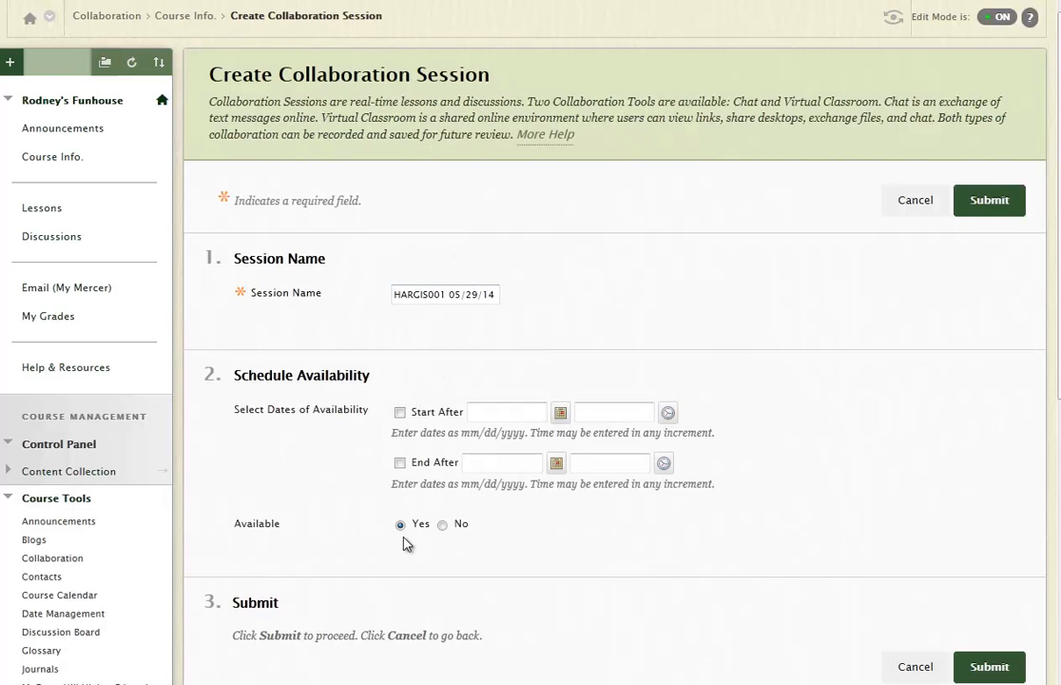
pyautogui.press('BackSpace')
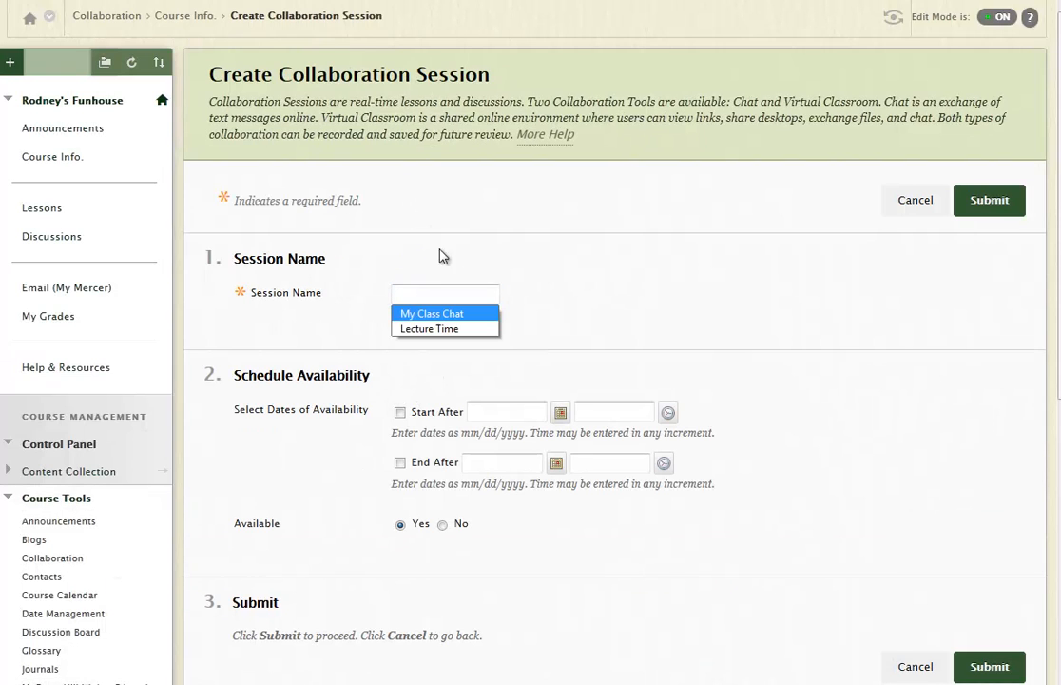
pyautogui.click(430, 331)
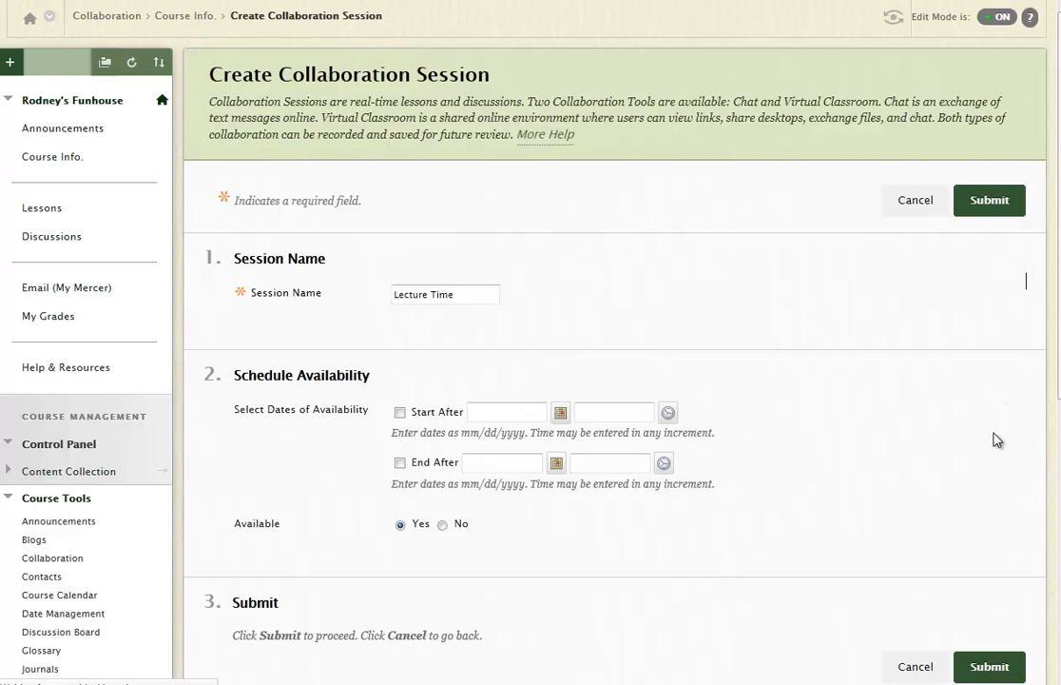
pyautogui.click(988, 666)
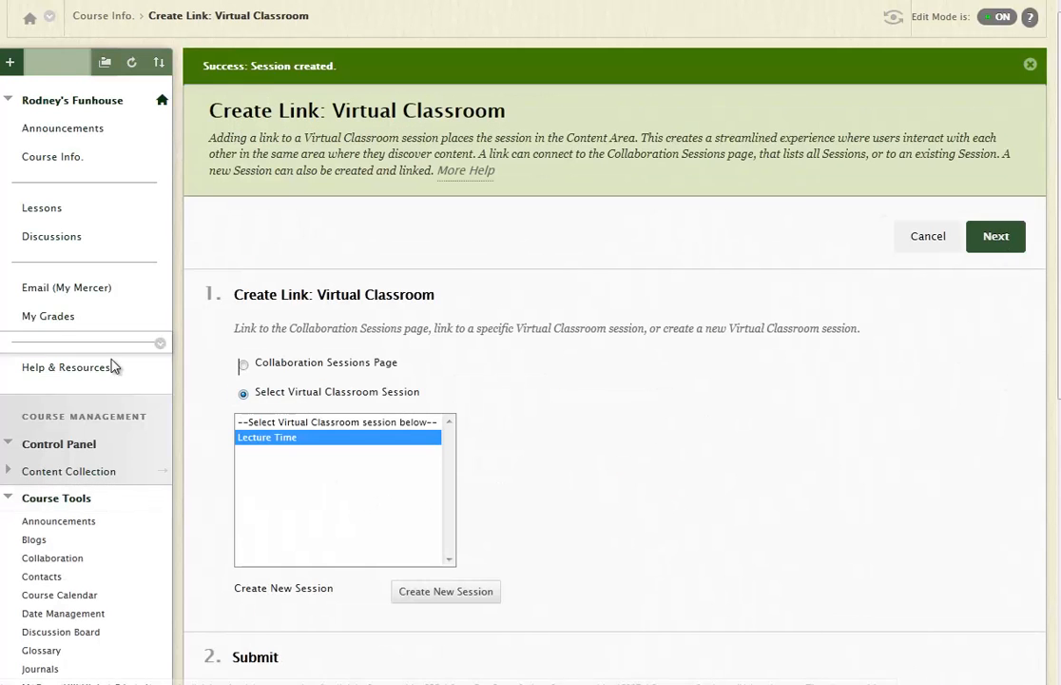
# - Add a link to the Lecture Time session with the text "Live classroom lecture sessions will be held every Wednesday from 7:00pm to 8:00pm."
pyautogui.scroll(-1, 379, 421)
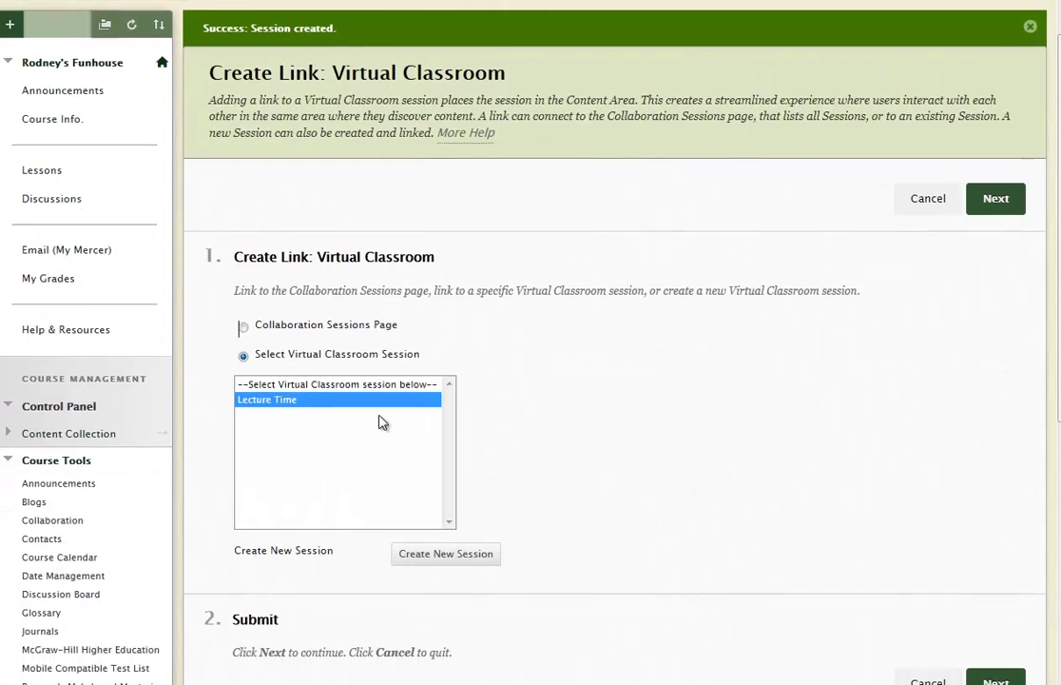
pyautogui.click(979, 673)
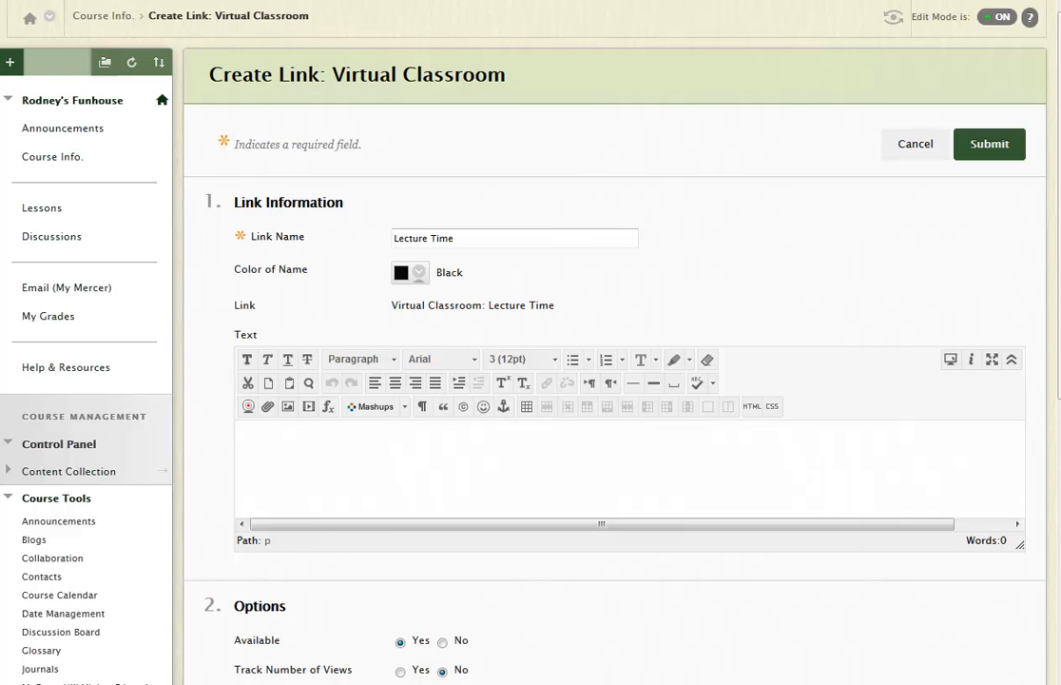
pyautogui.write('Live classroom lecture sessions will be held every Wednesday from 7:00pm to 8:00pm.')
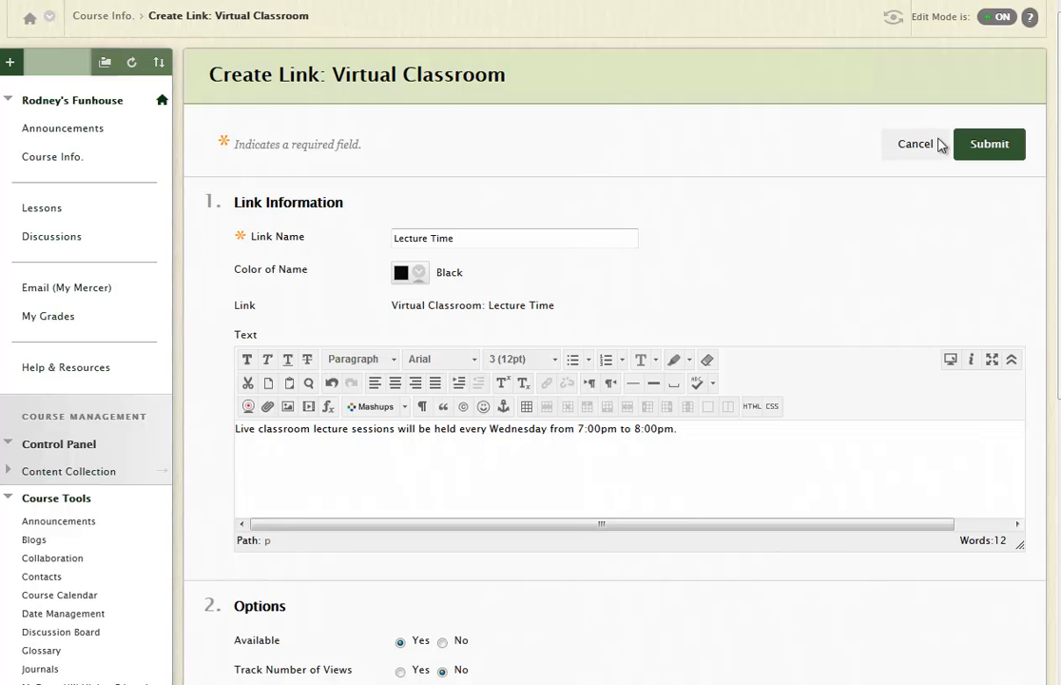
pyautogui.scroll(-4, 556, 621)
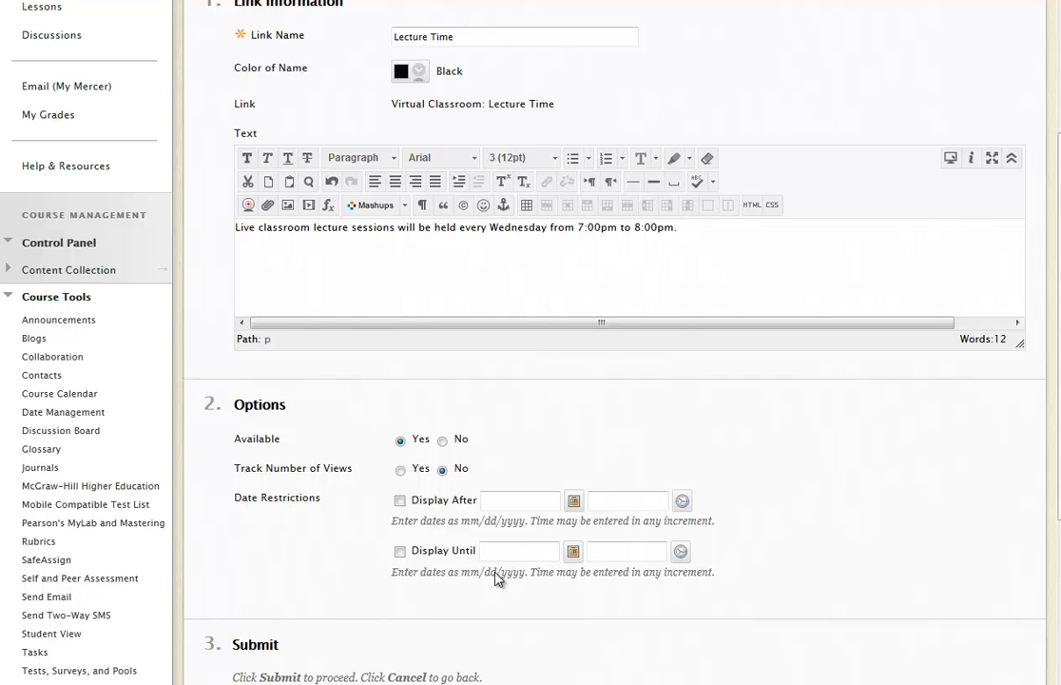
pyautogui.scroll(-4, 915, 498)
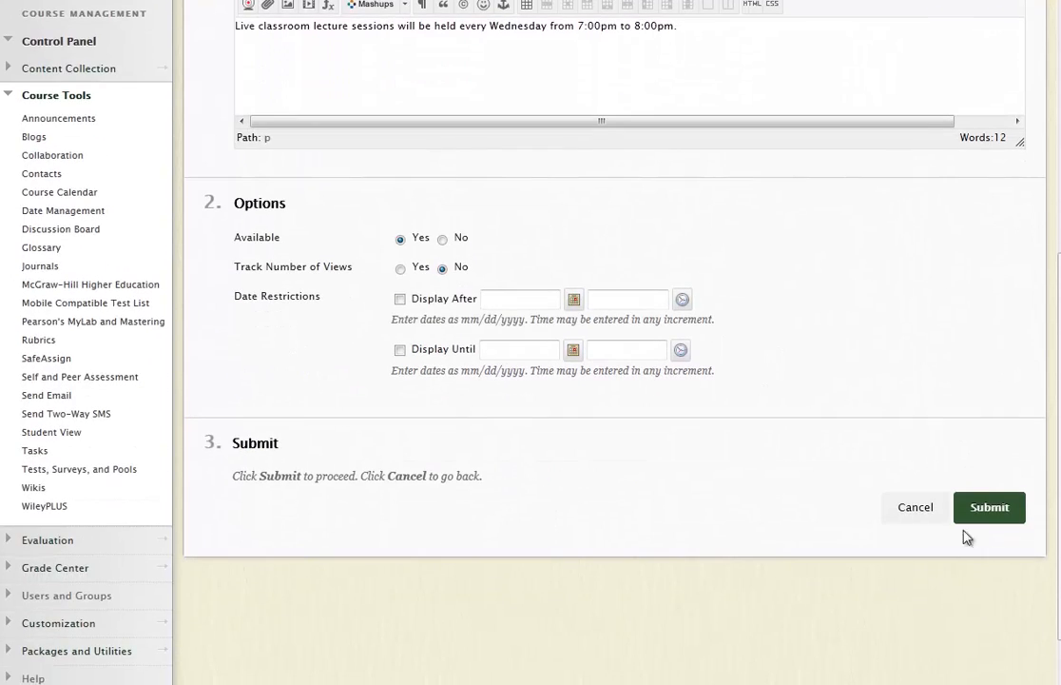
pyautogui.click(986, 515)
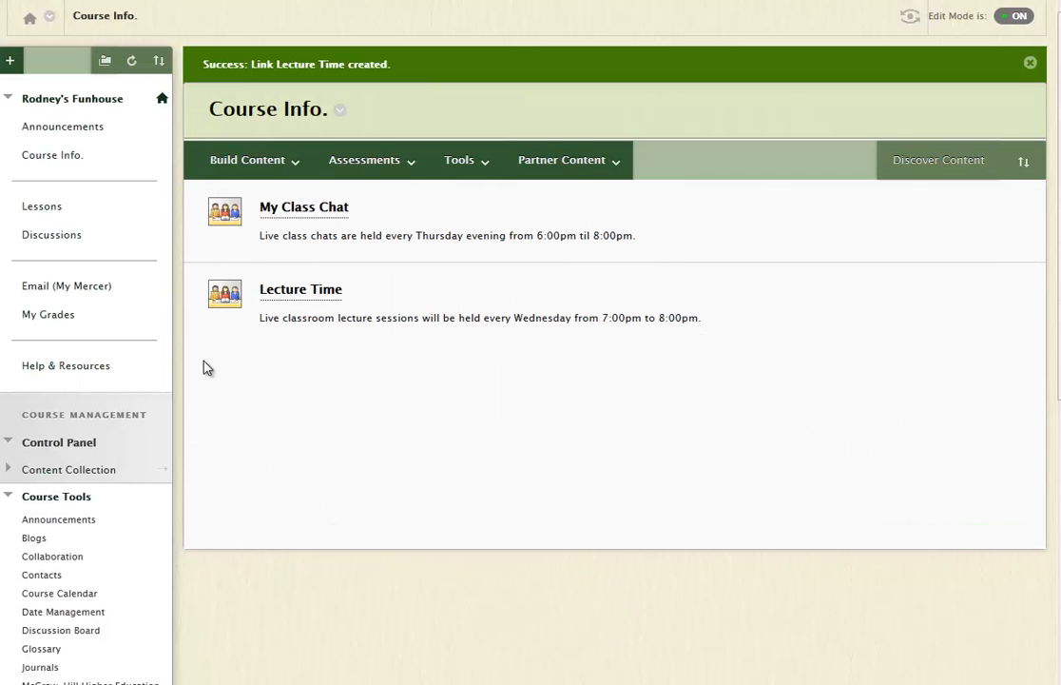
# - Join the Lecture Time virtual classroom session, allowing its Java application to run
pyautogui.click(299, 293)
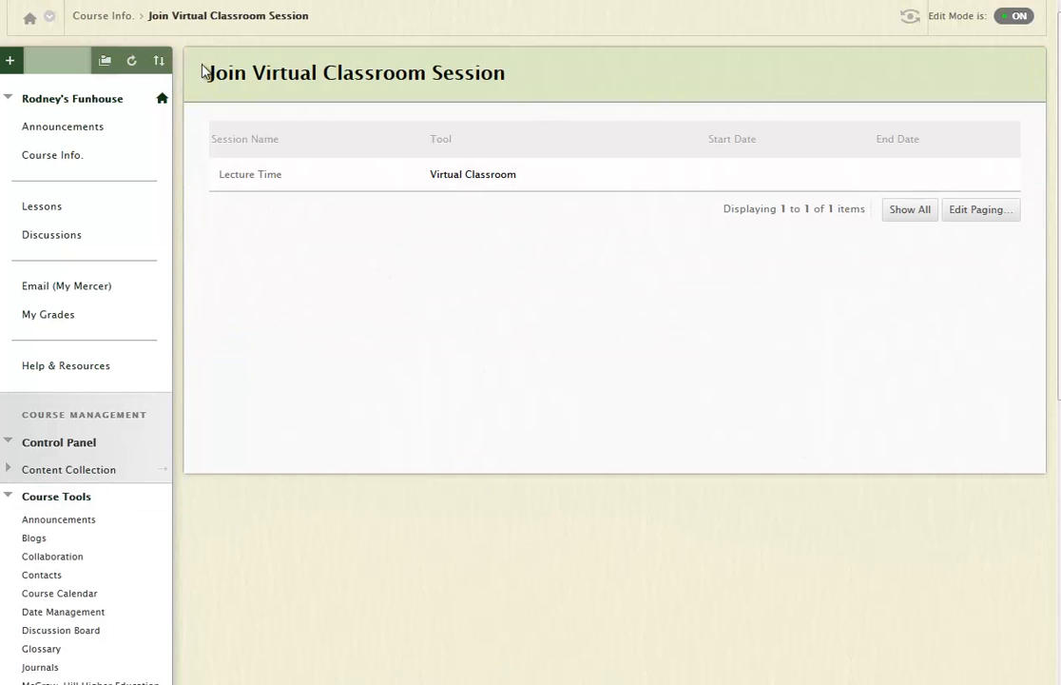
pyautogui.click(262, 179)
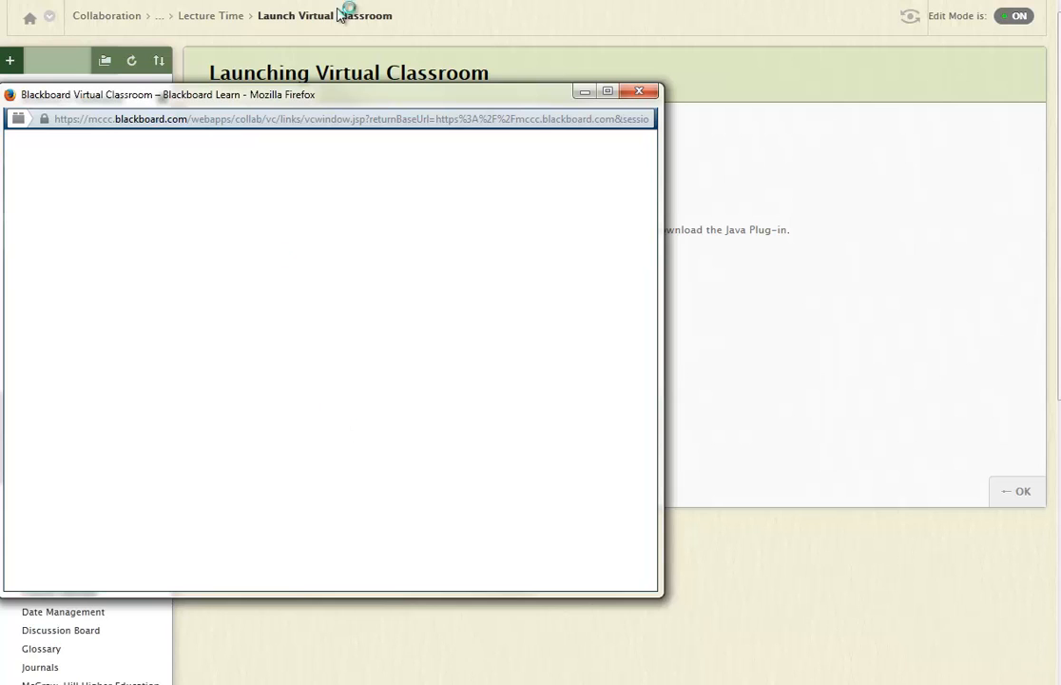
pyautogui.moveTo(334, 96); pyautogui.dragTo(510, 48)
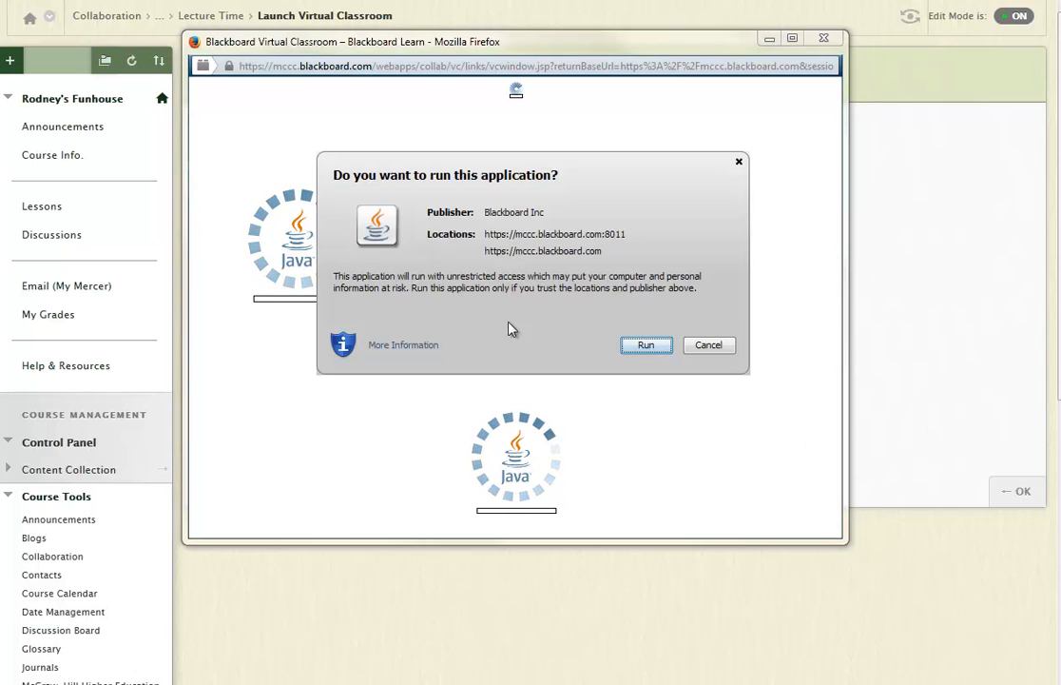
pyautogui.click(649, 345)
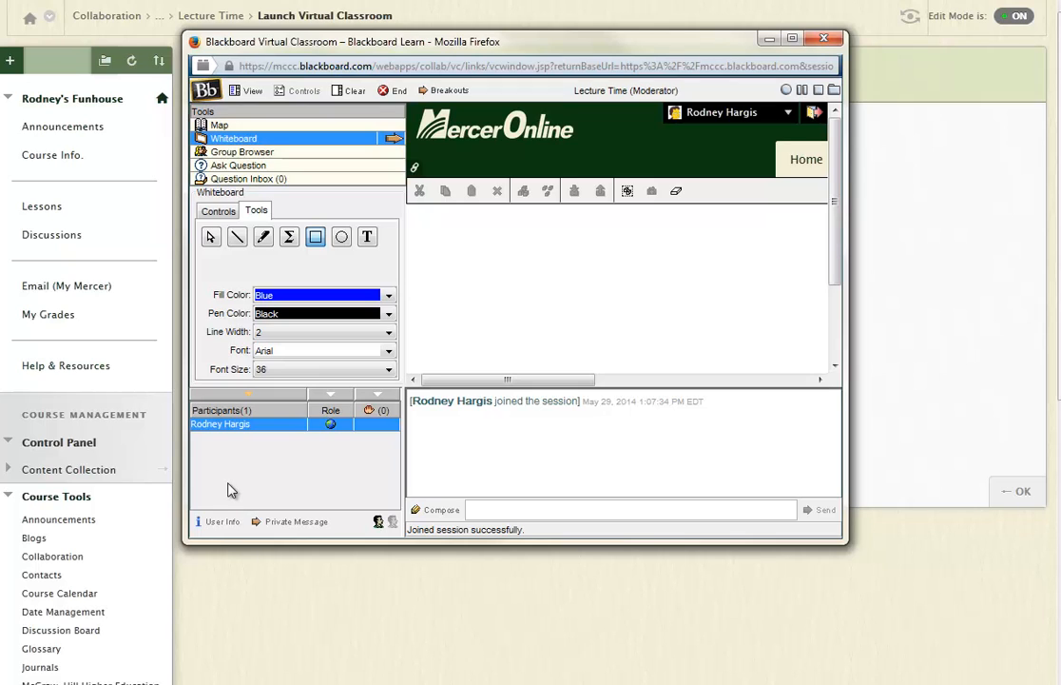
pyautogui.click(233, 154)
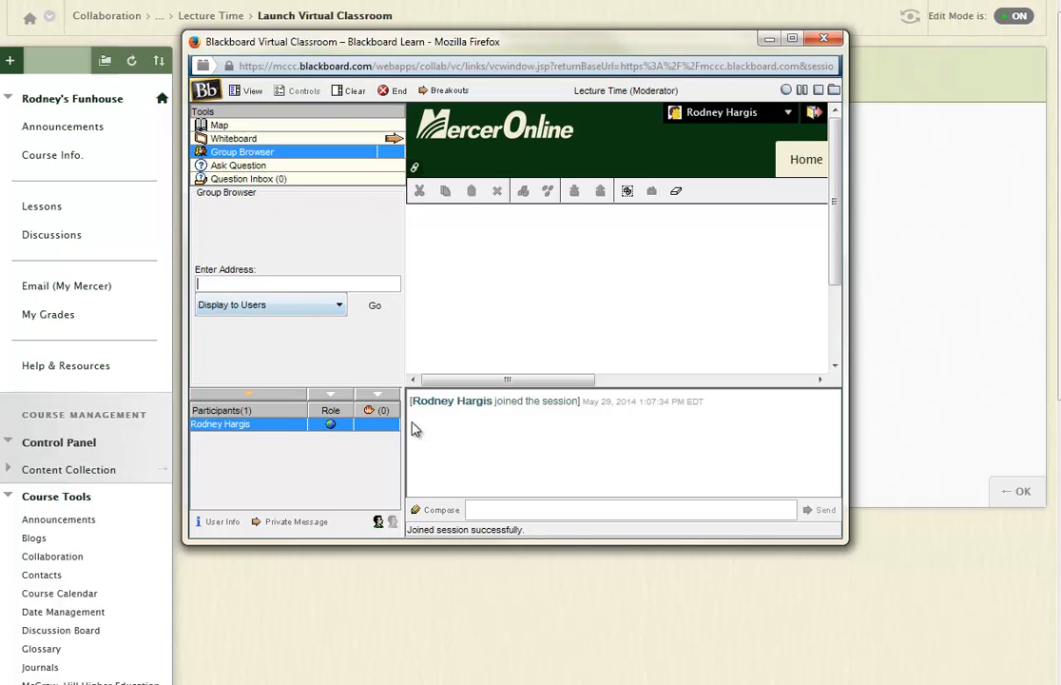
pyautogui.write('www.mccc.edu')
pyautogui.click(369, 306)
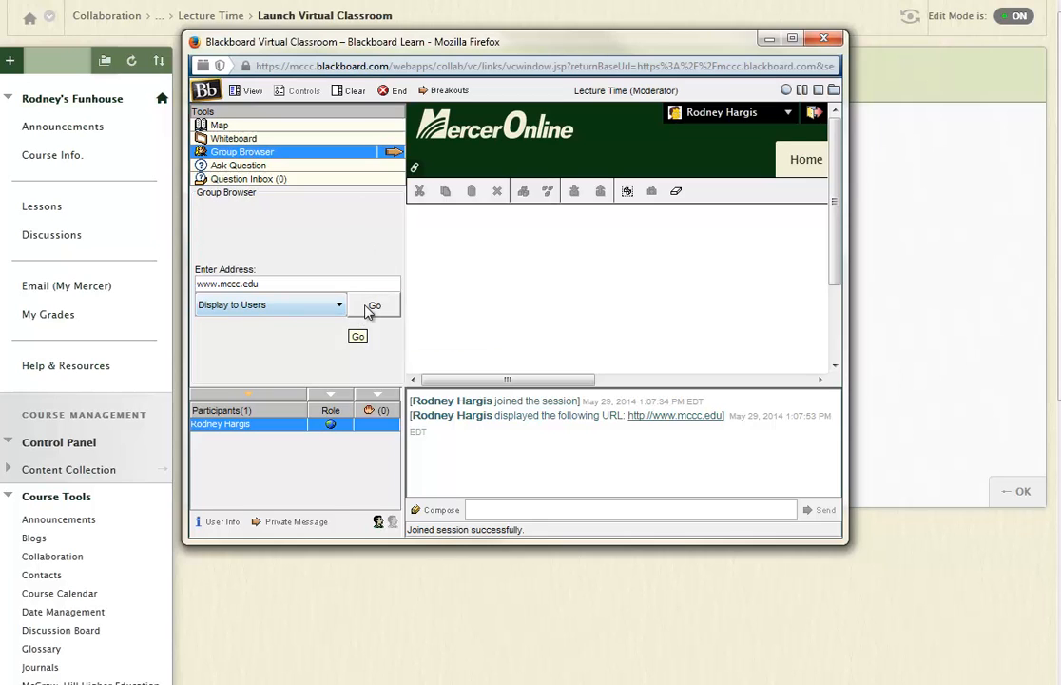
pyautogui.click(283, 305)
pyautogui.click(282, 324)
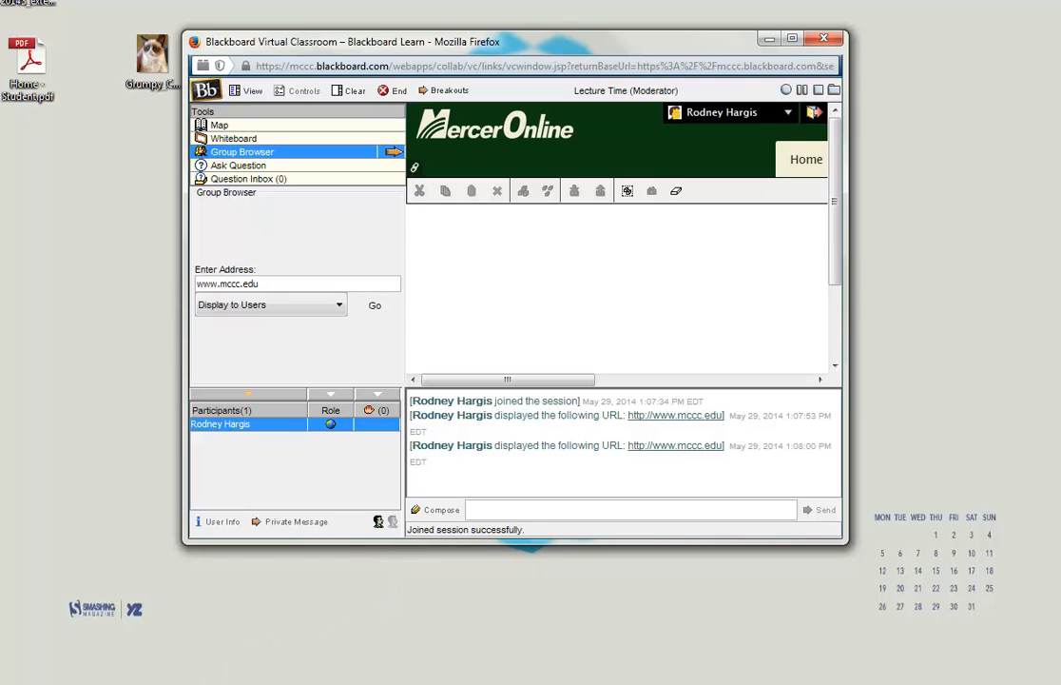
pyautogui.moveTo(198, 684)
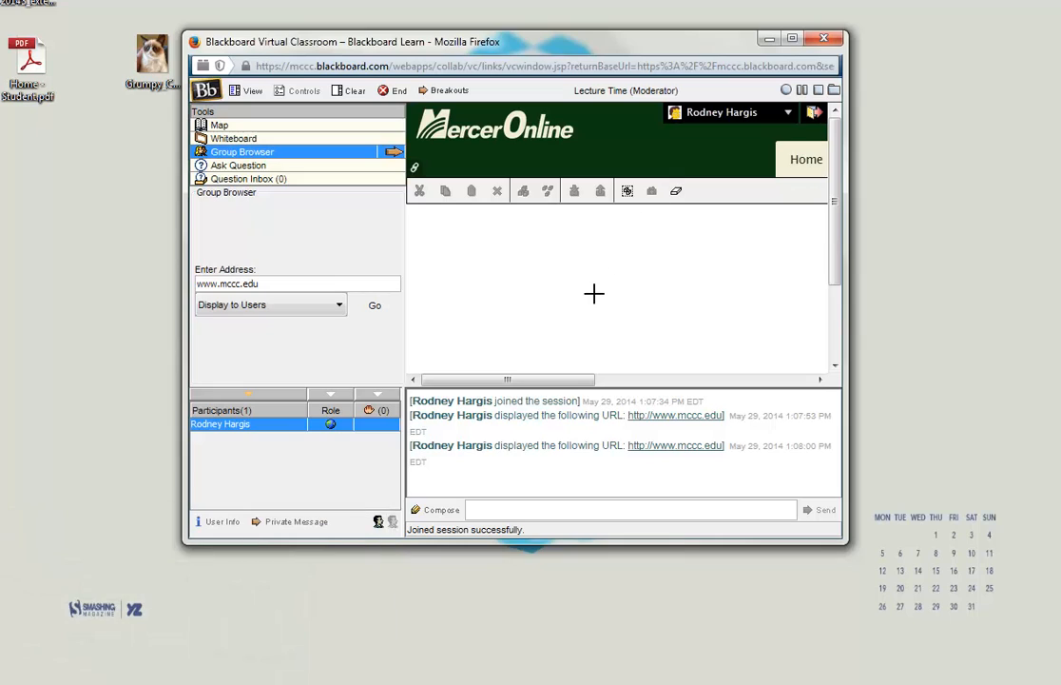